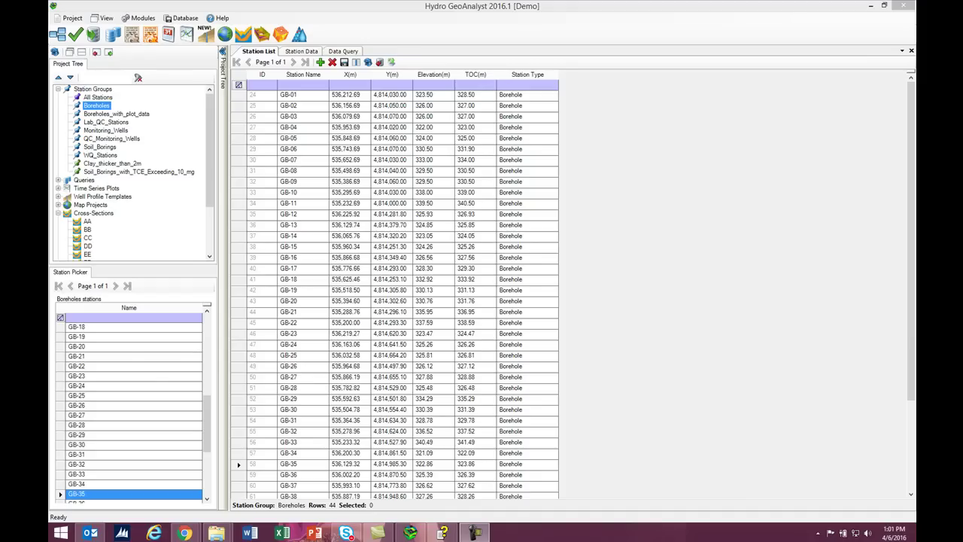
Step: Create a new scene in the Scene Viewer and add the Boreholes station group to it
click(261, 35)
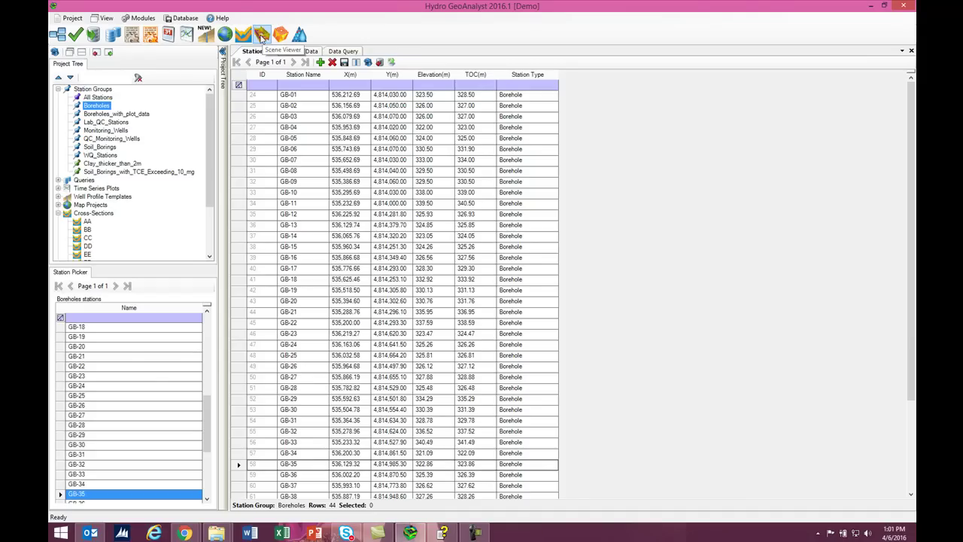
click(261, 35)
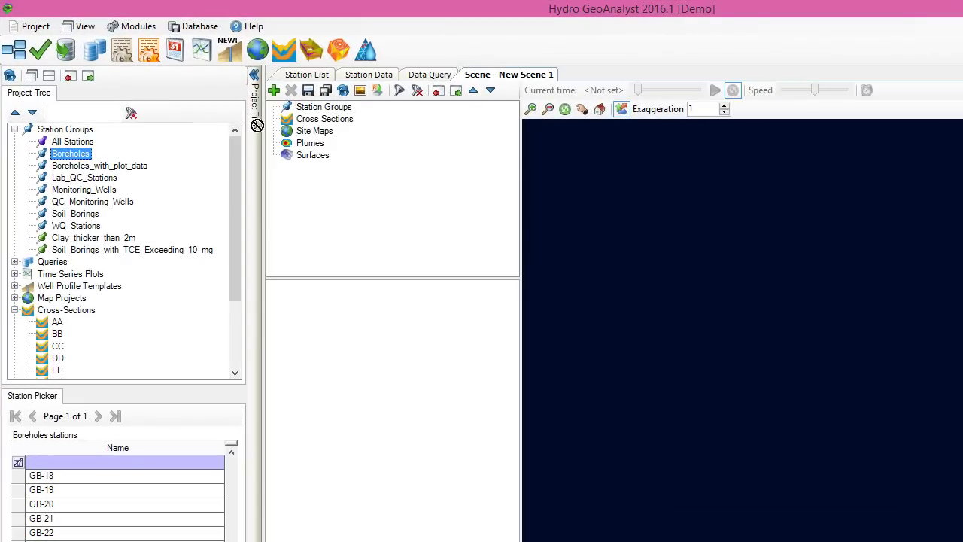
drag(647, 269, 622, 261)
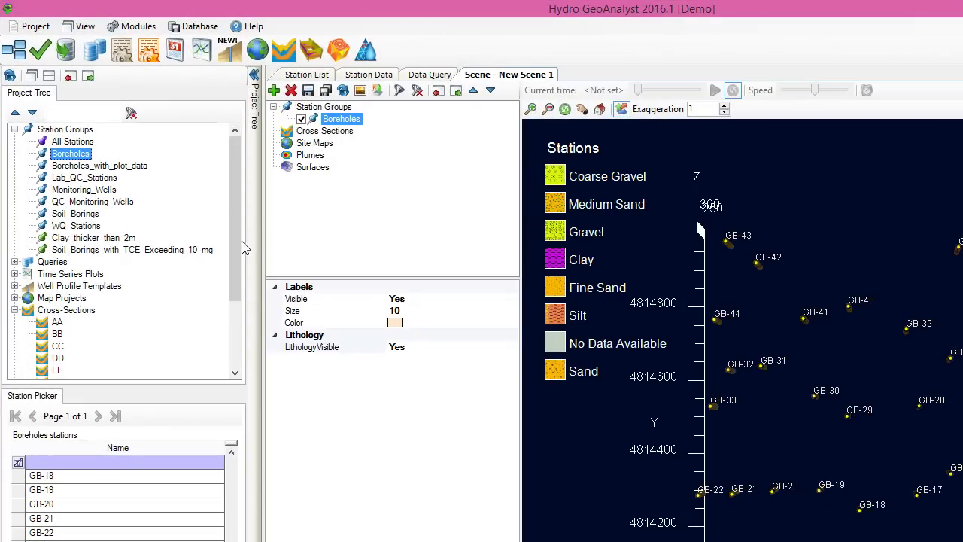
Step: Add the cross-sections AA, EE and CC from the project tree to the scene
scroll(80, 255, down, 3)
drag(55, 237, 680, 451)
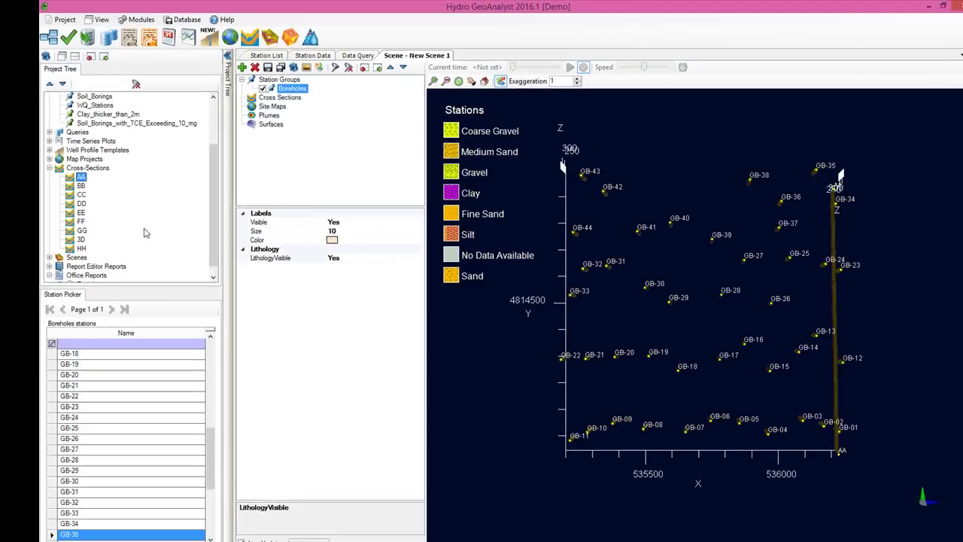
drag(83, 212, 346, 256)
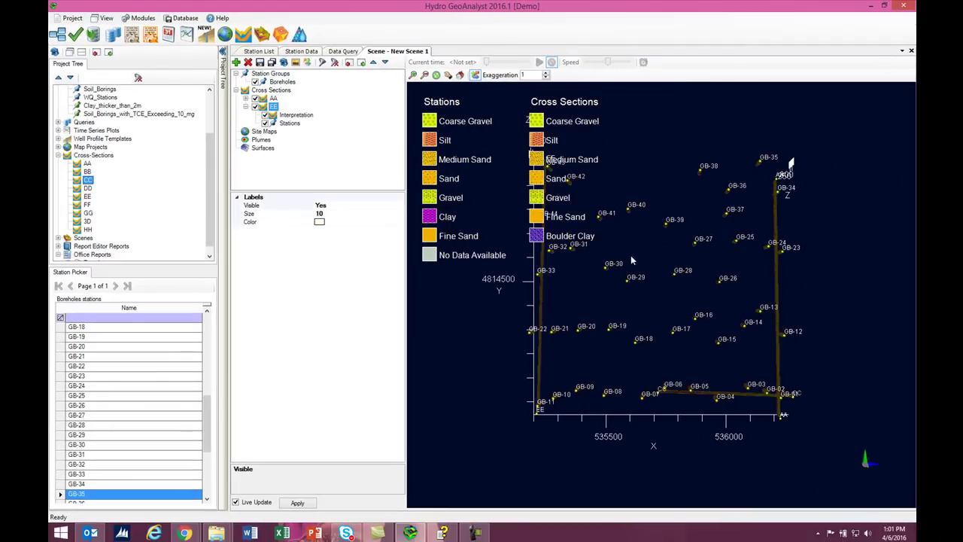
drag(701, 185, 703, 153)
drag(592, 239, 572, 152)
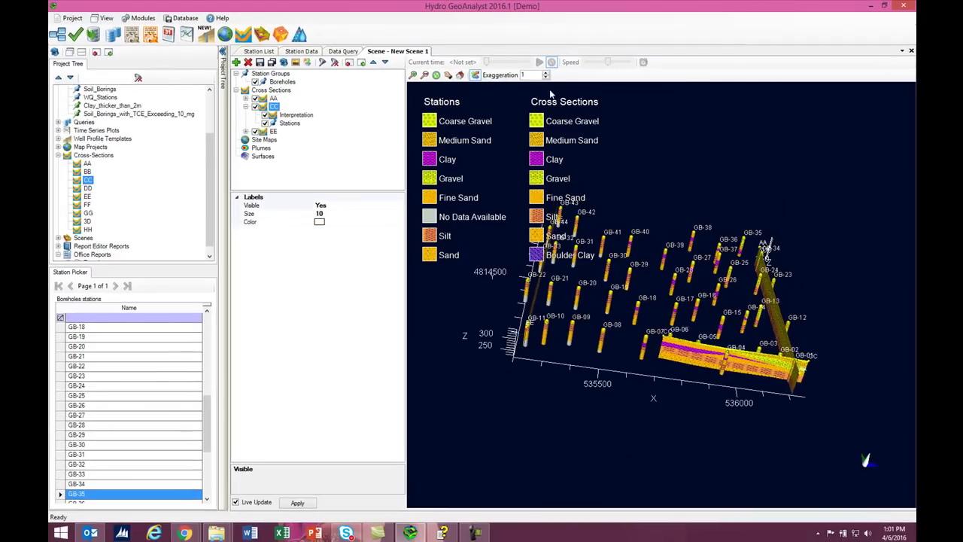
Step: Set the scene's vertical exaggeration to 4 and view the boreholes and cross-sections from the opposite side
click(545, 72)
click(546, 72)
click(546, 72)
drag(737, 354, 585, 485)
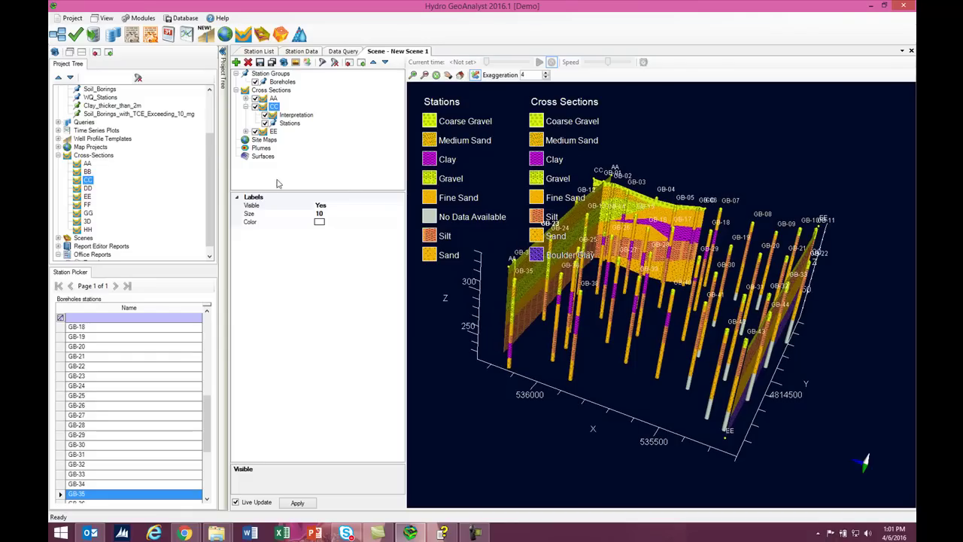
Step: Add the surface file Elevation Grid.grd to the scene and inspect it above the boreholes
right_click(265, 157)
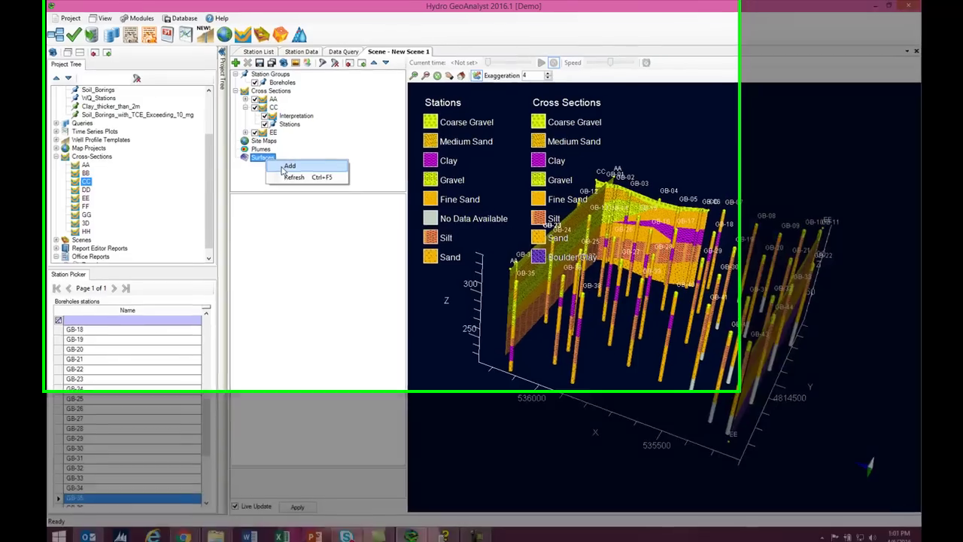
click(280, 166)
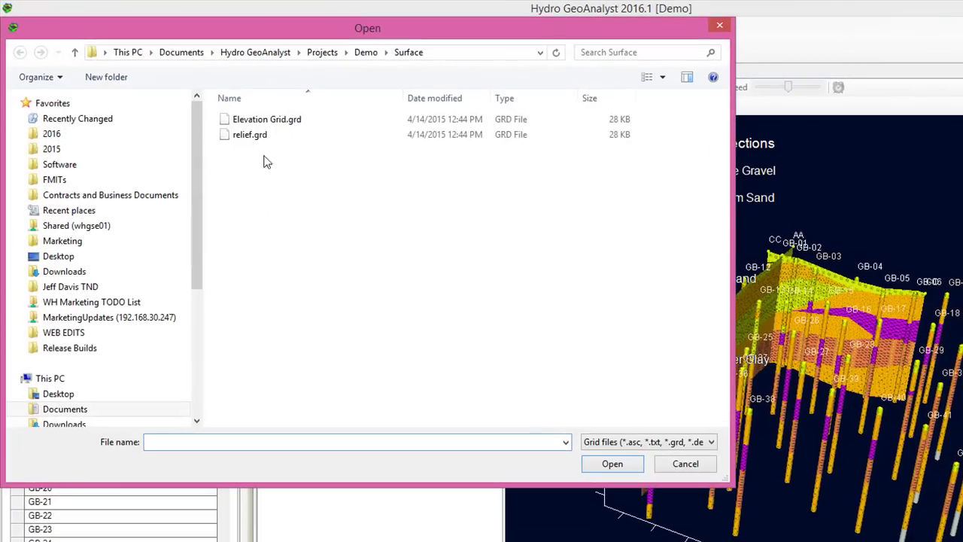
click(266, 118)
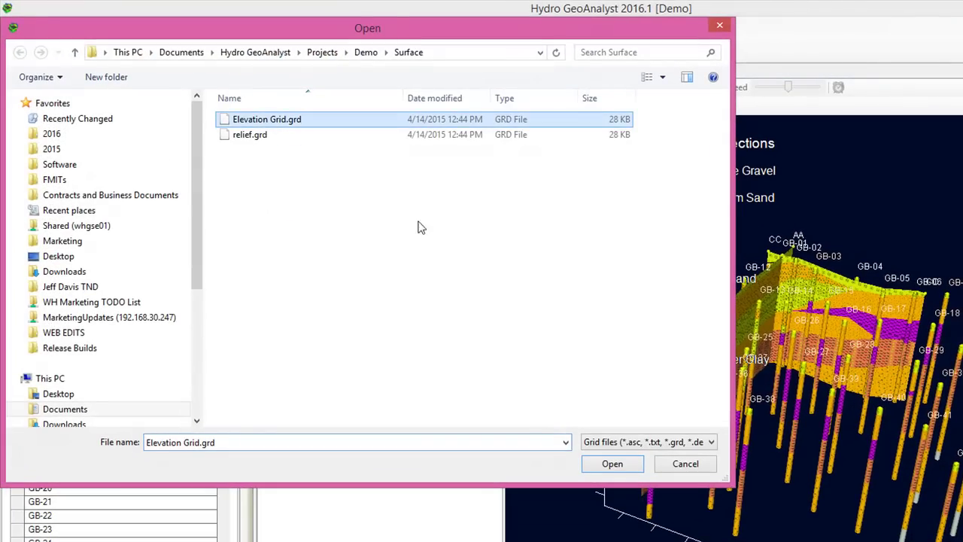
click(613, 464)
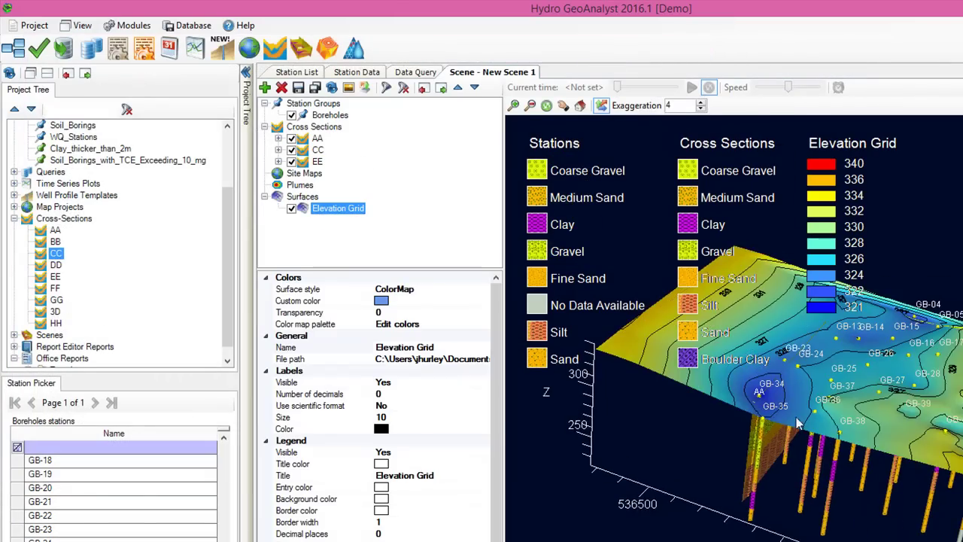
drag(610, 439, 785, 467)
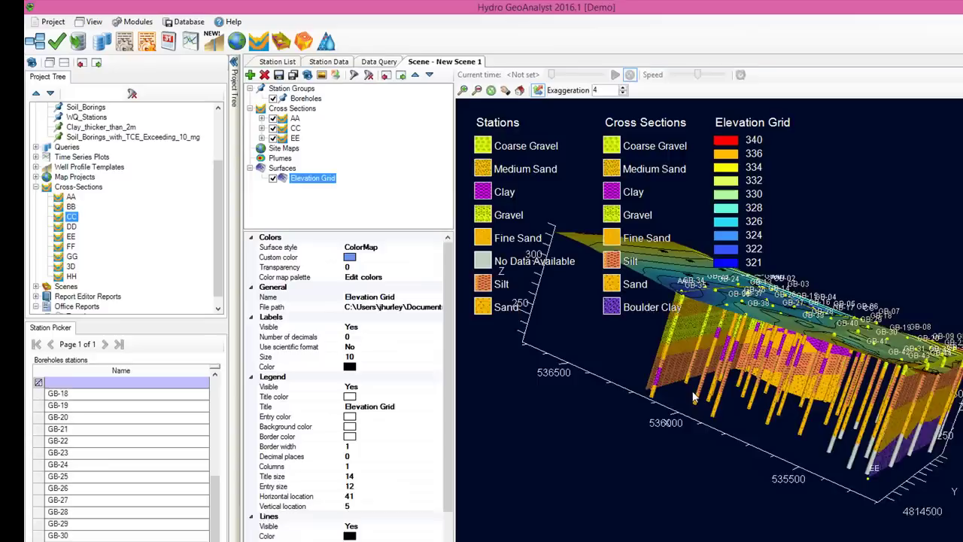
drag(694, 397, 498, 266)
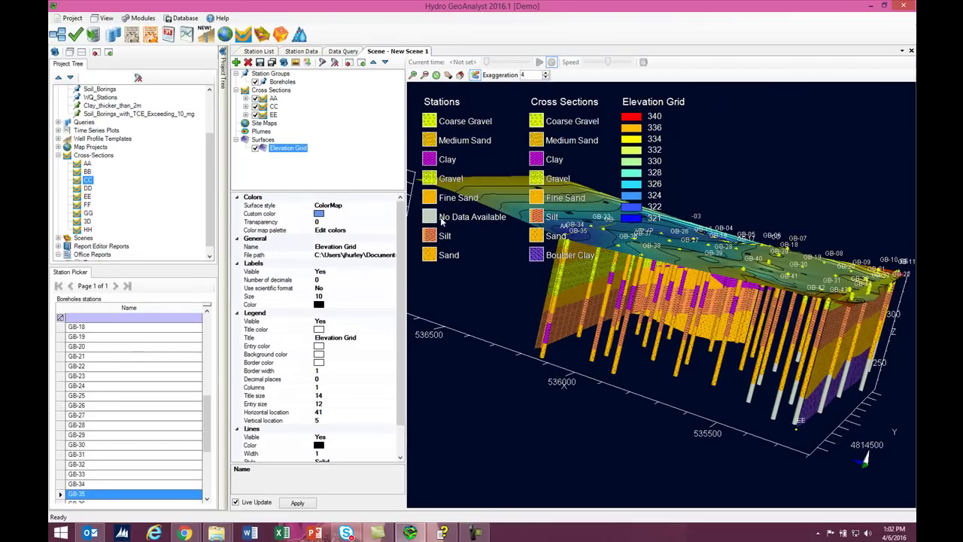
drag(443, 221, 482, 223)
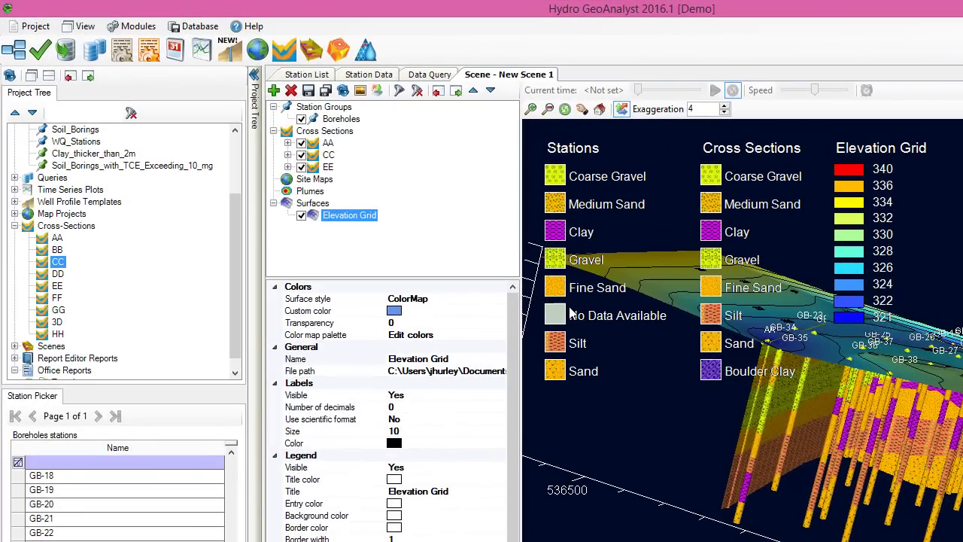
Step: Hide the Stations legend by setting the station groups' legend visibility to No
click(336, 110)
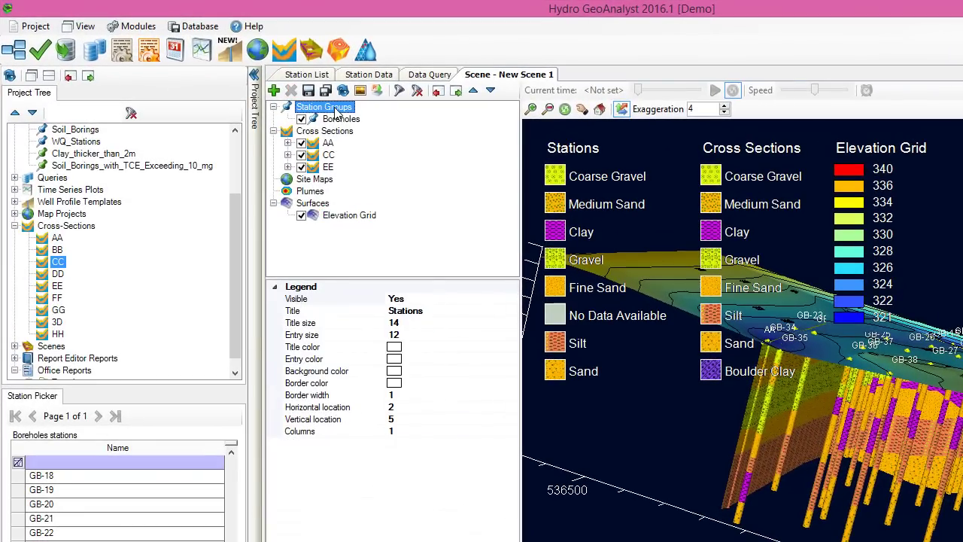
click(422, 296)
click(513, 300)
click(441, 323)
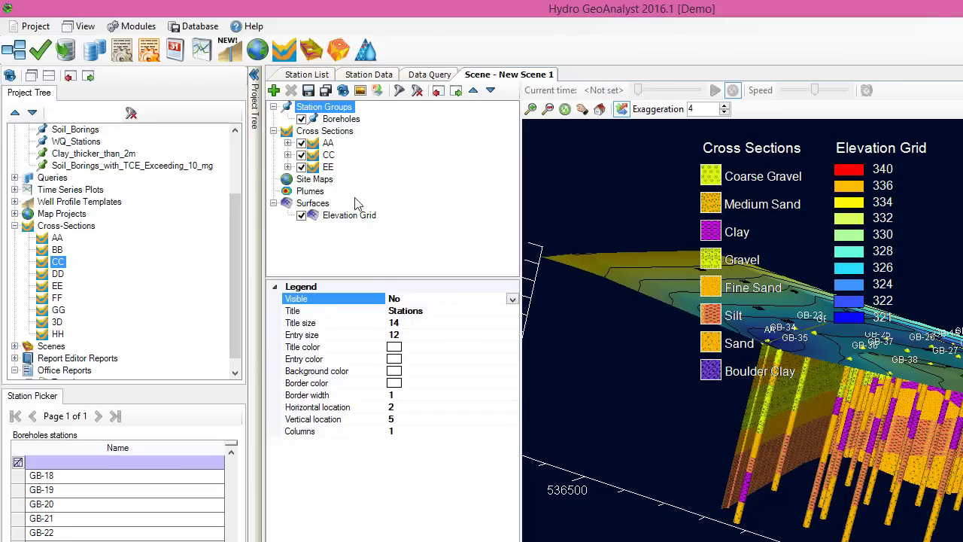
Step: Hide the Cross Sections legend and the Elevation Grid legend, and inspect the boreholes beneath the surface
click(342, 133)
click(487, 324)
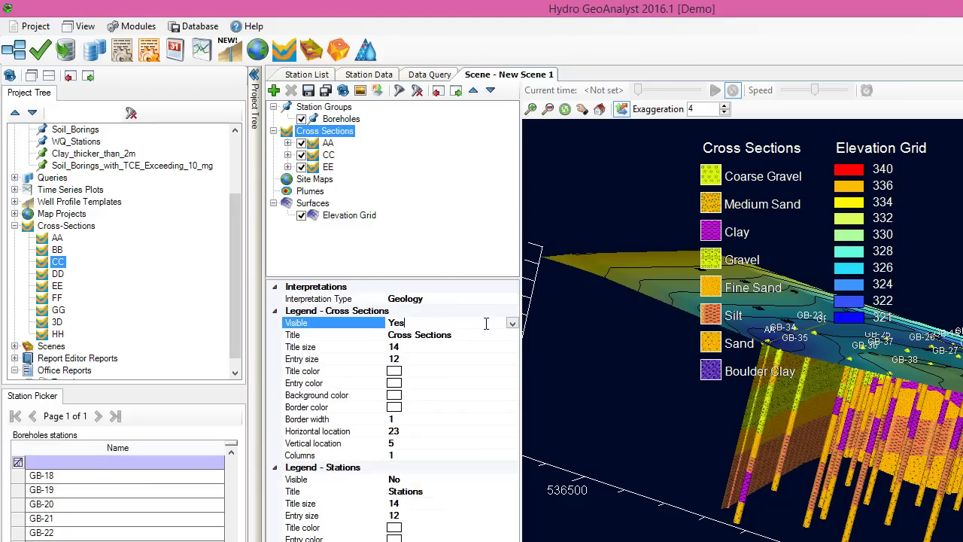
click(512, 323)
click(406, 346)
click(345, 219)
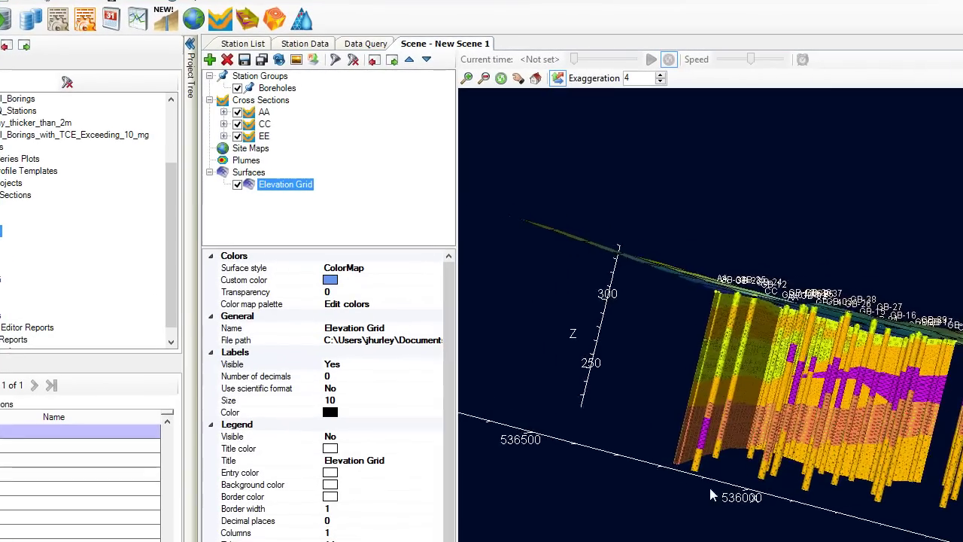
drag(579, 359, 557, 378)
drag(677, 525, 675, 527)
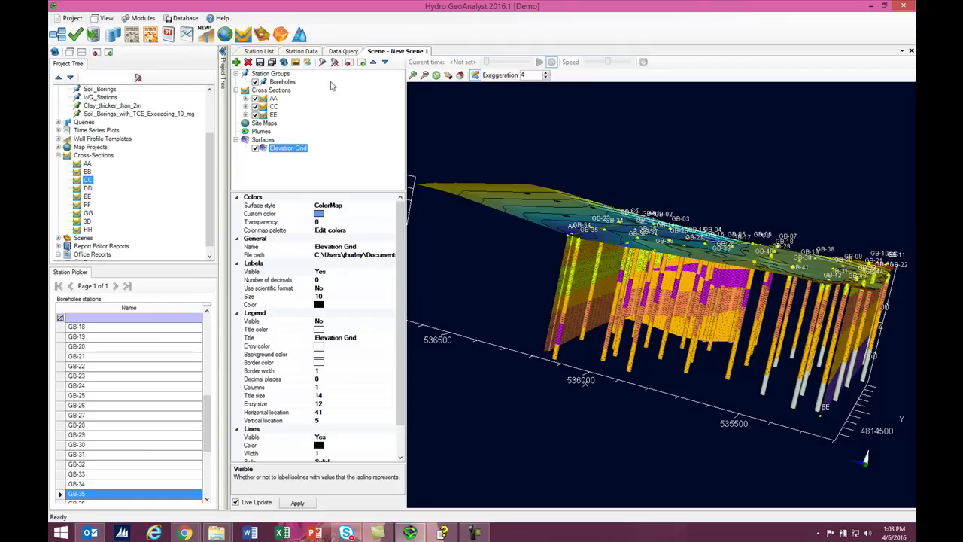
Step: In station GB-35's lithology table, change the soil type of the 70.00–87.46 m layer to Silt
click(300, 51)
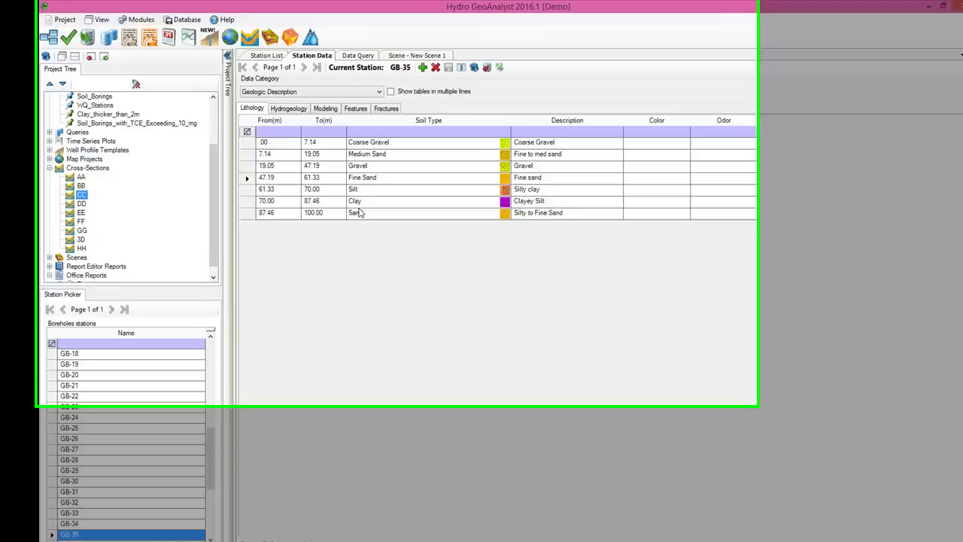
mouse_move(385, 186)
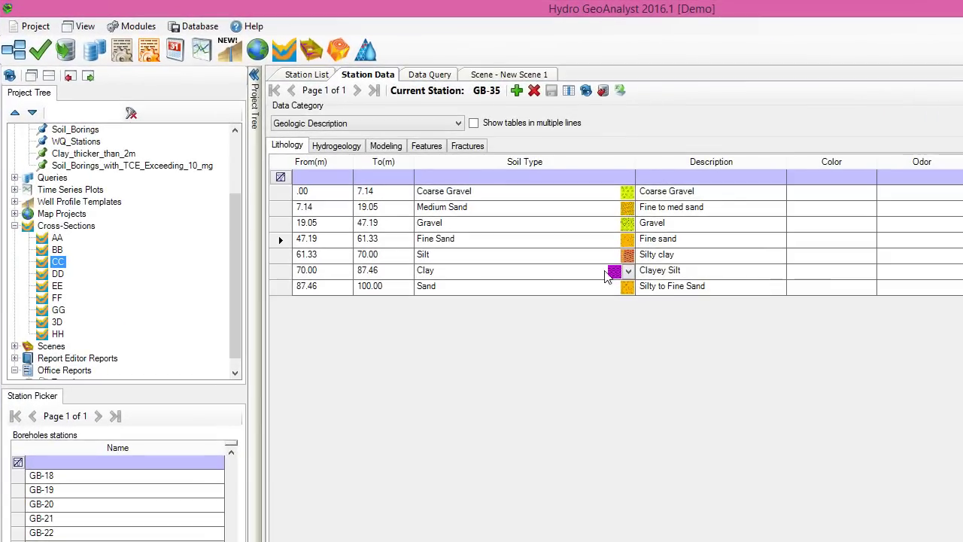
click(629, 272)
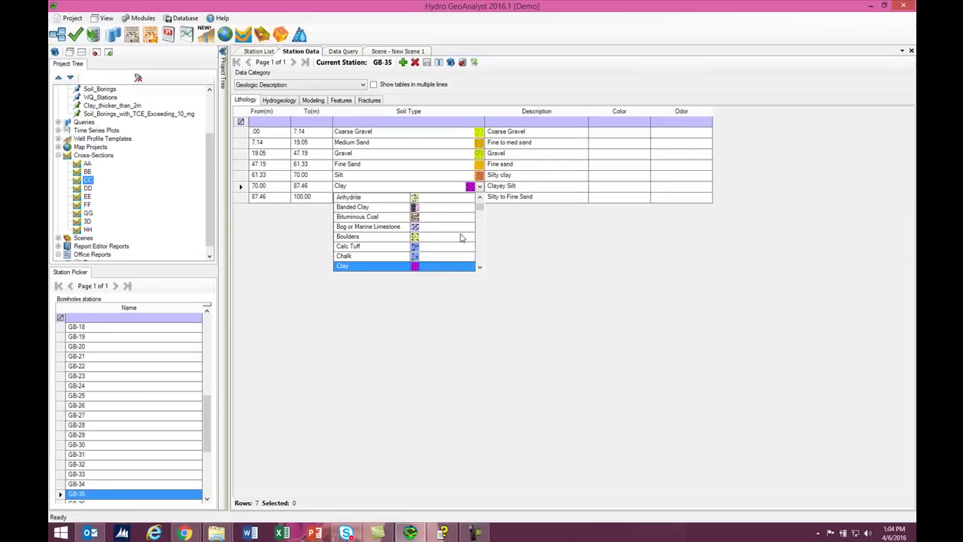
scroll(483, 253, down, 8)
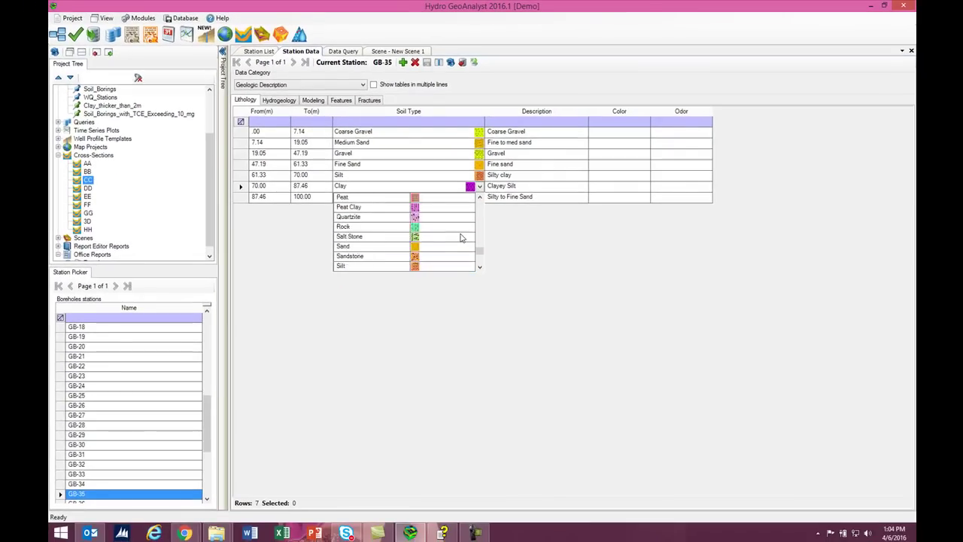
click(381, 227)
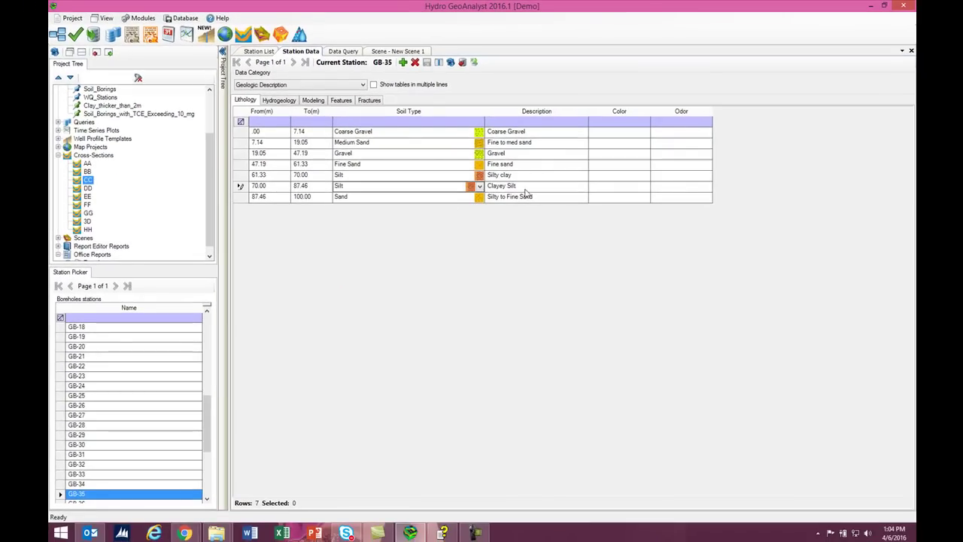
Step: Append "**reclassed as silt" to the 70.00–87.46 m layer's description and save the station data
click(543, 187)
text(**reclass)
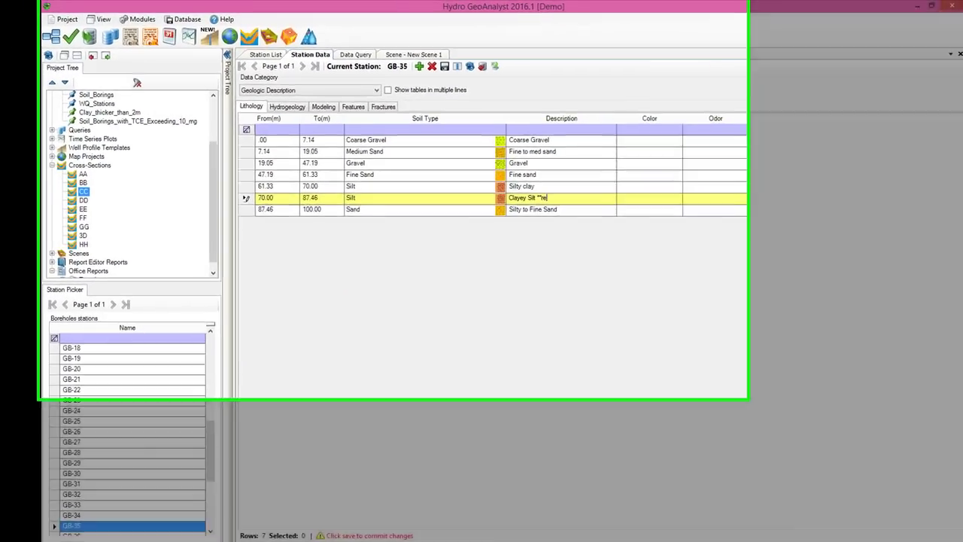
text(ed as silt)
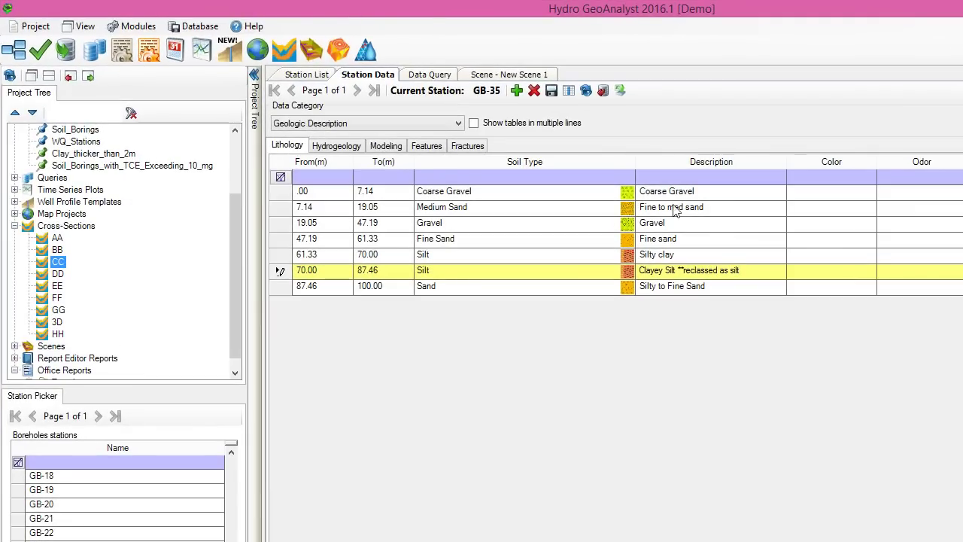
click(551, 90)
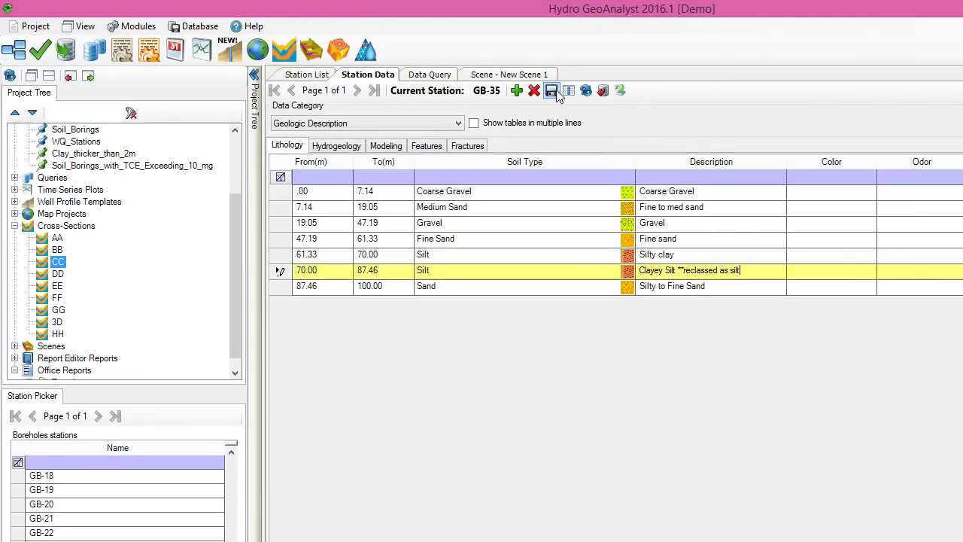
Step: Return to New Scene 1 and refresh it with the edited lithology
click(508, 75)
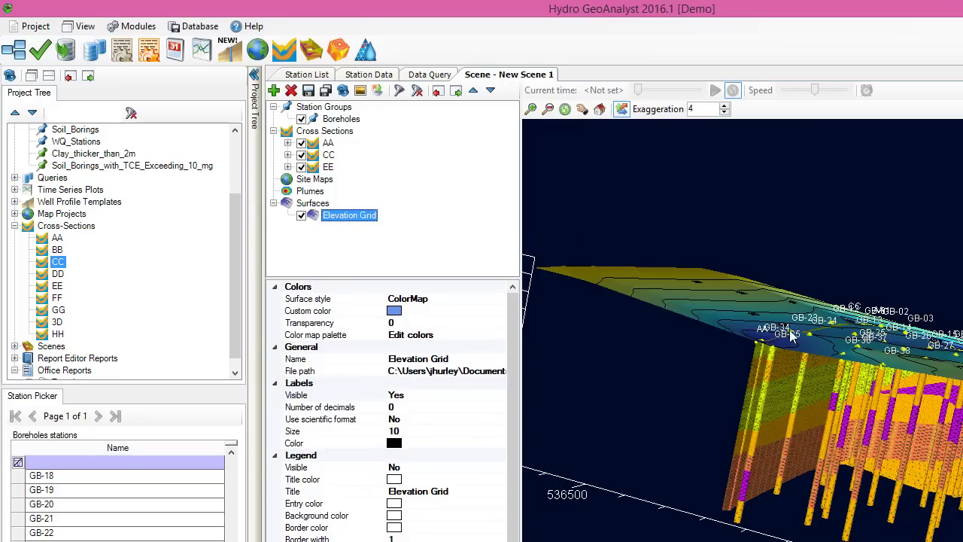
click(343, 90)
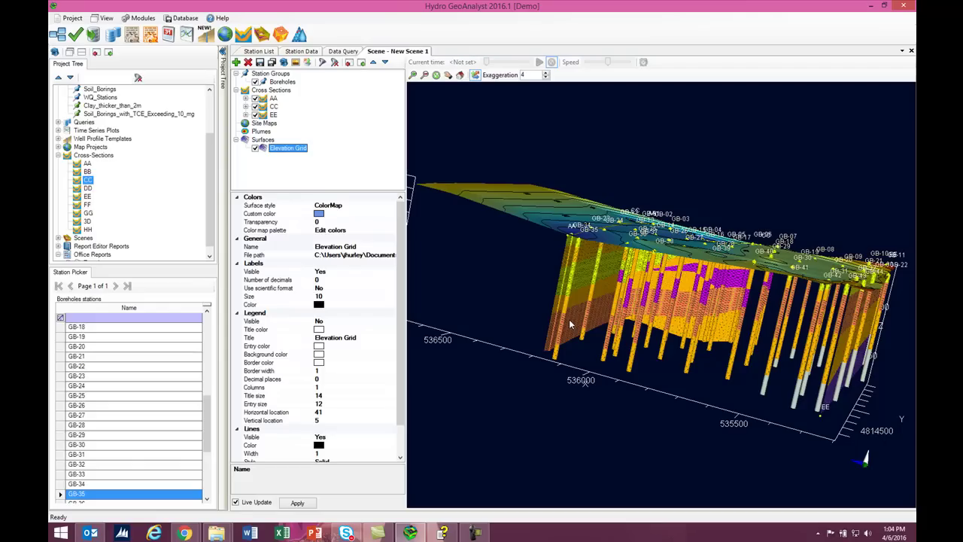
Step: Reopen the recent project deviated.hga without saving the changes to New Scene 1
click(72, 18)
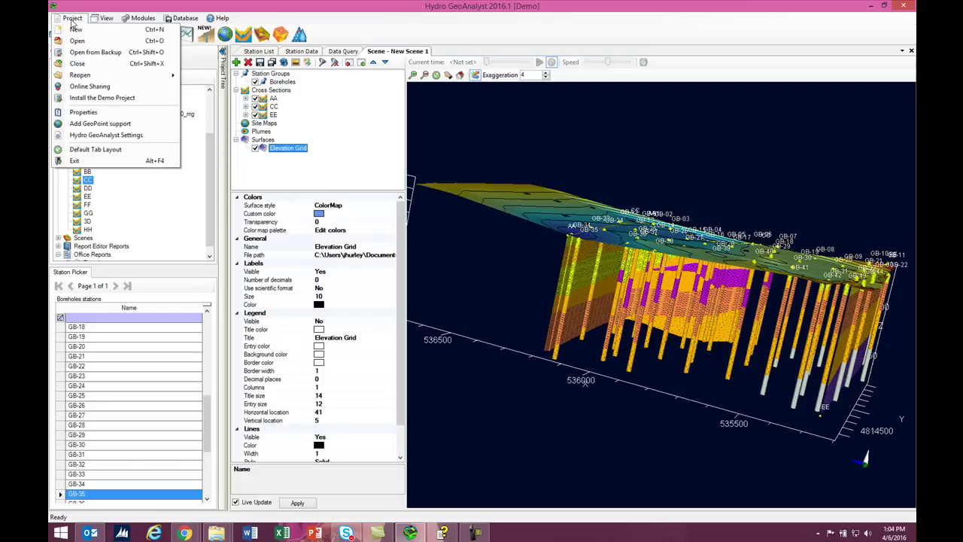
mouse_move(115, 76)
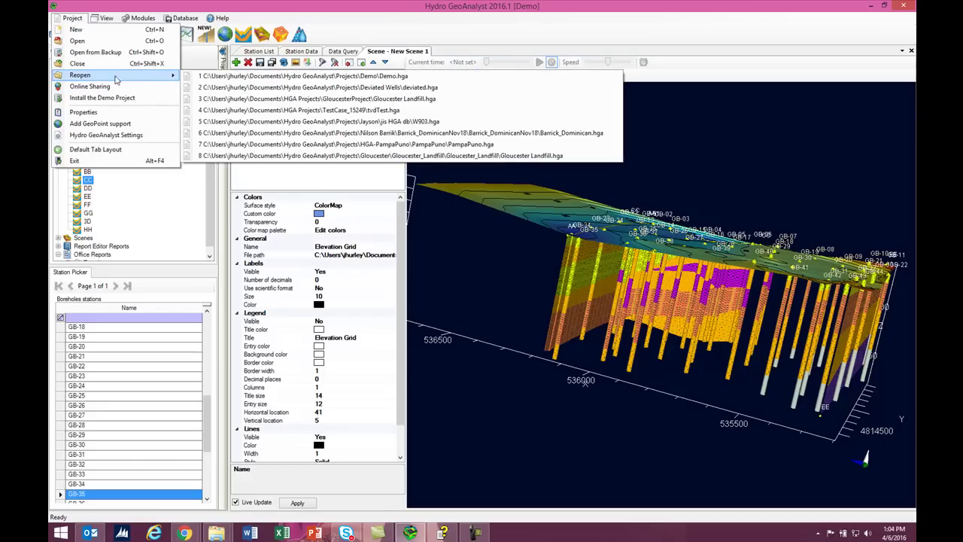
click(228, 88)
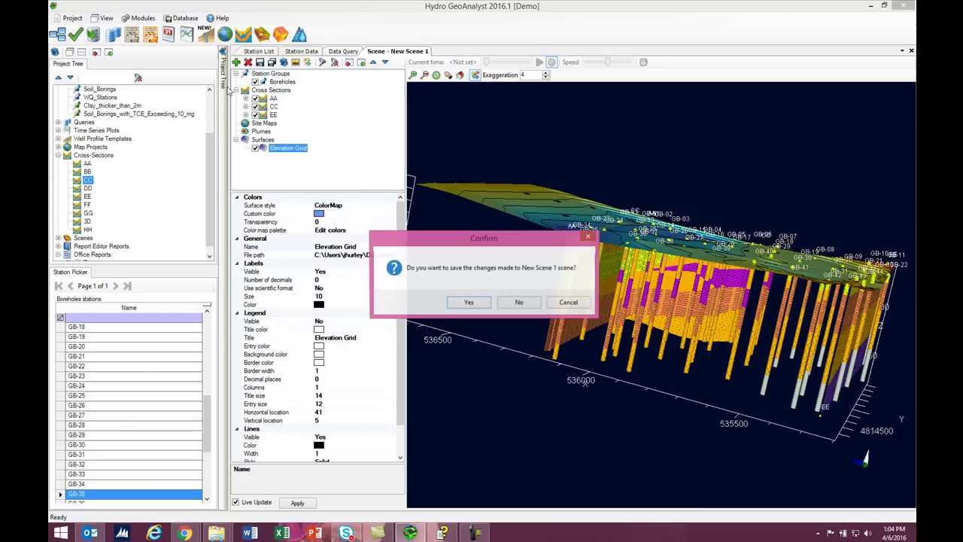
click(518, 302)
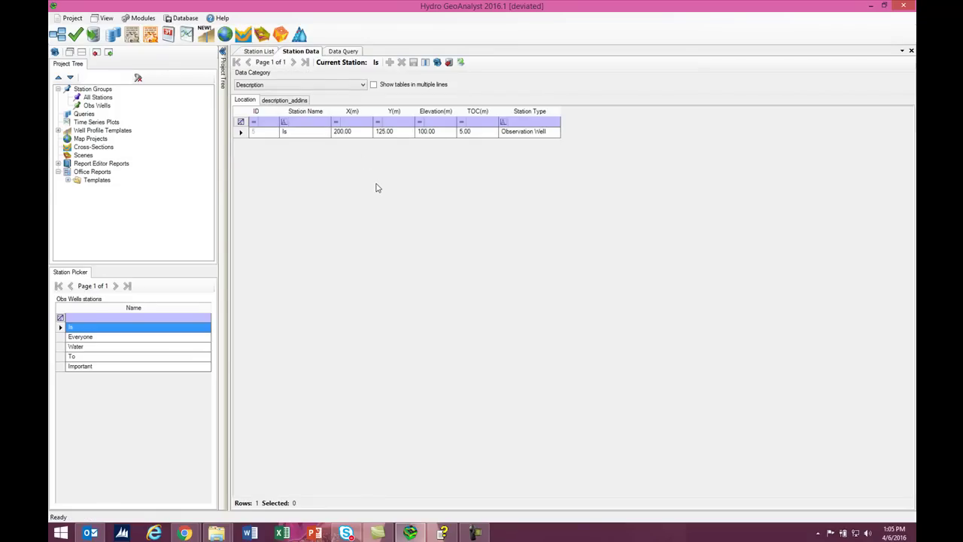
Step: Display the Well Construction data category for the current observation well
click(293, 85)
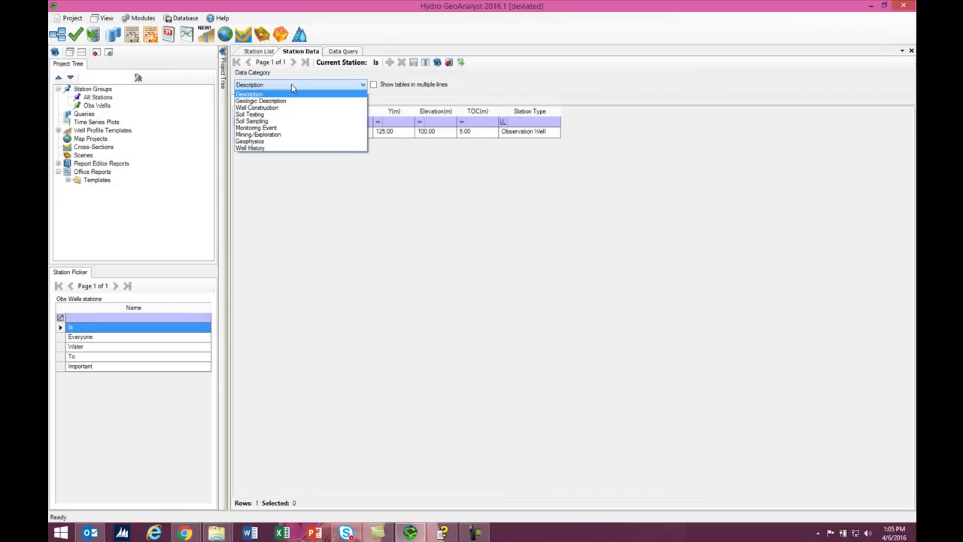
click(278, 107)
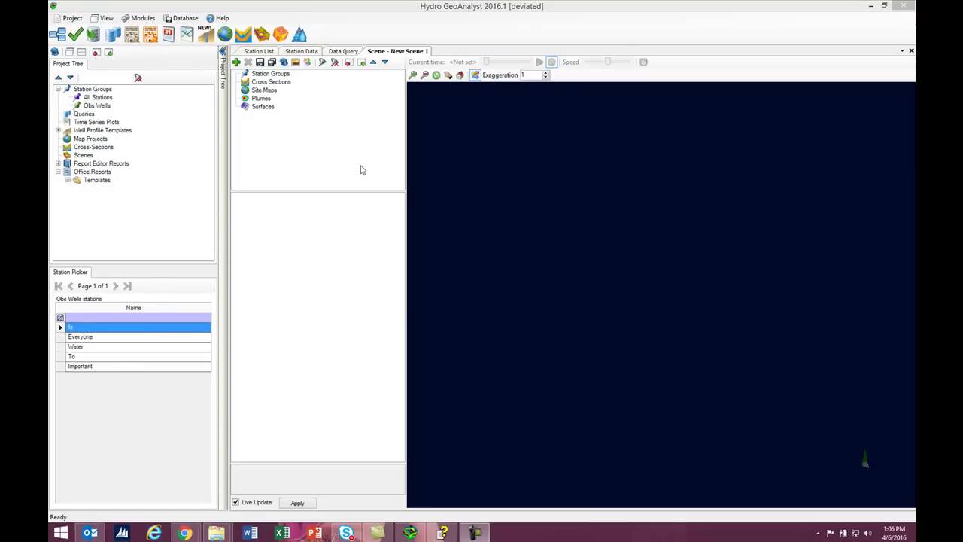
Step: Select the All Stations group for use in the empty new scene
click(94, 98)
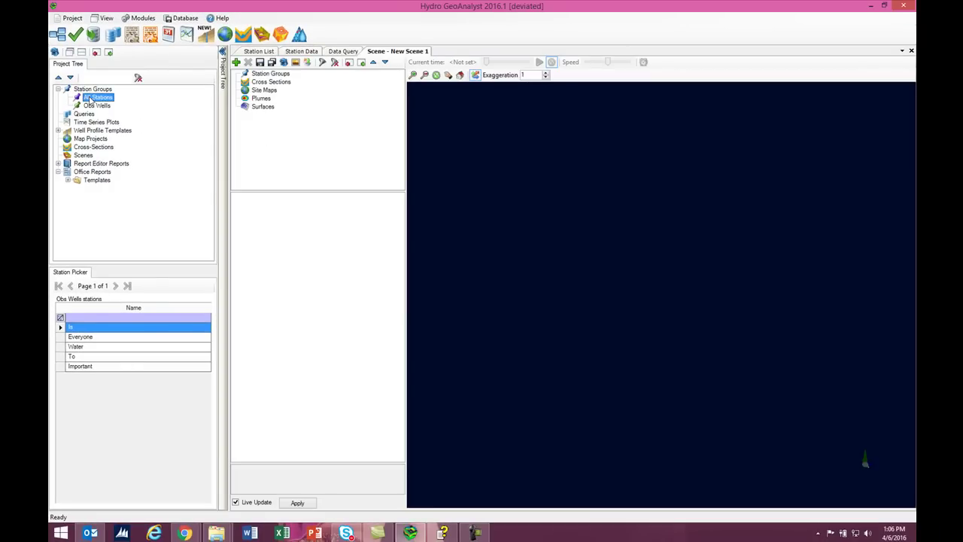